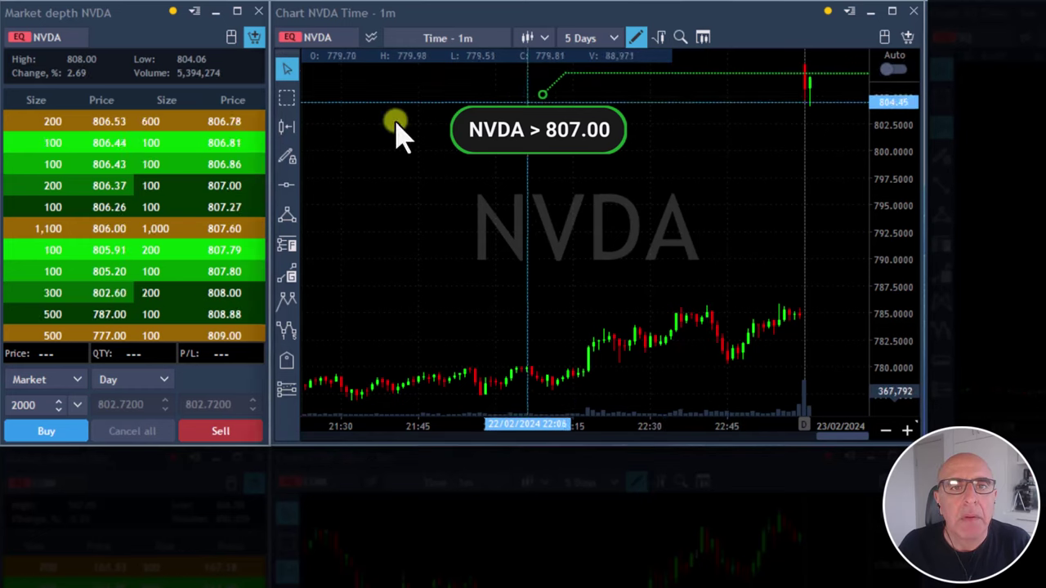
Step: Set the NVDA order quantity to 1000 and buy at market
{"action": "double_click", "coordinate": [41, 406]}
{"action": "type", "text": "1000"}
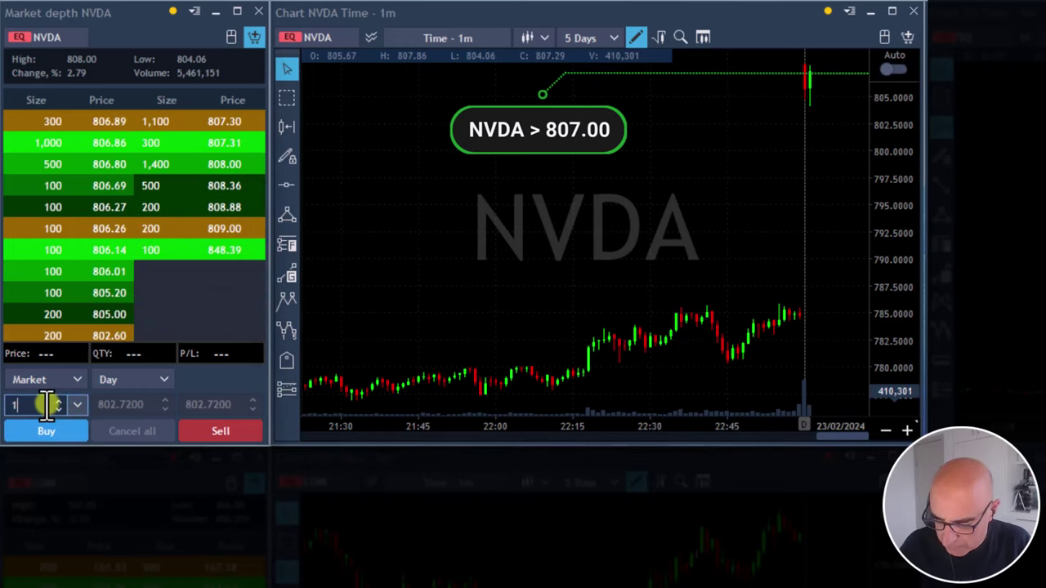
{"action": "left_click", "coordinate": [33, 433]}
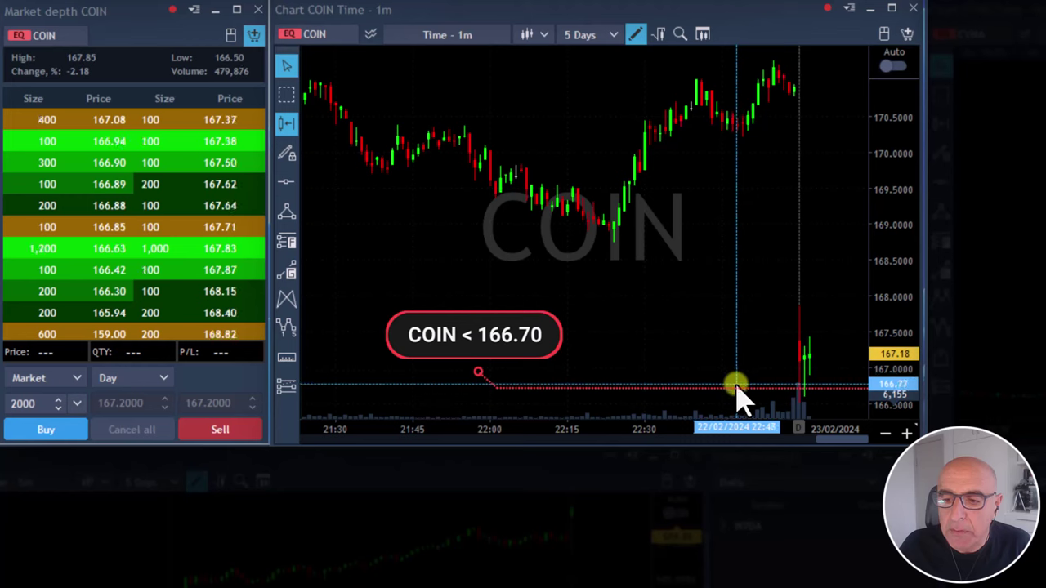
Step: Sell 2000 COIN shares at market from the COIN market depth
{"action": "left_click", "coordinate": [218, 428]}
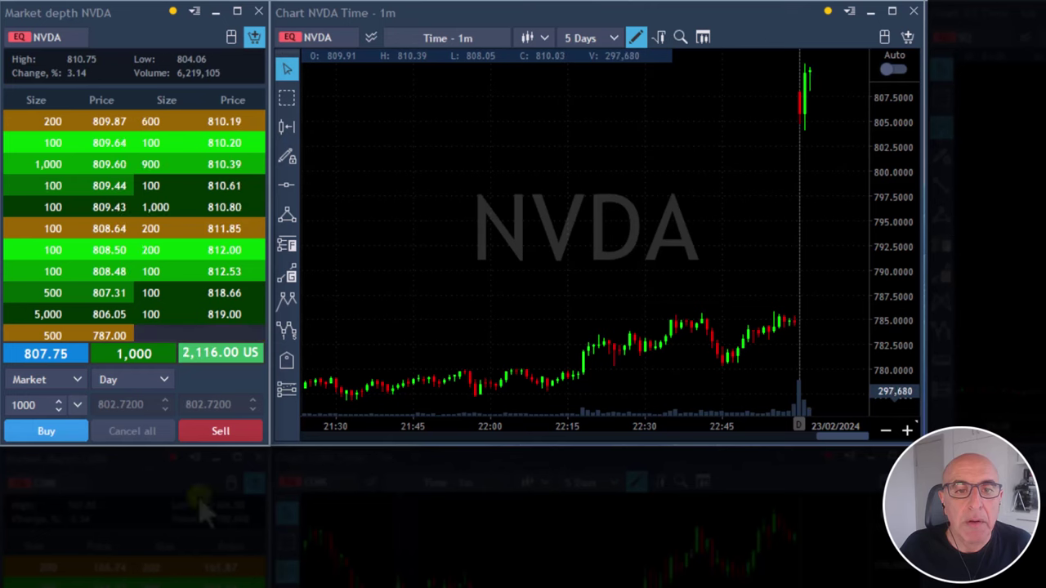
Step: Lower the NVDA quantity to 800, show Filled orders, and sell at market
{"action": "left_click", "coordinate": [59, 410]}
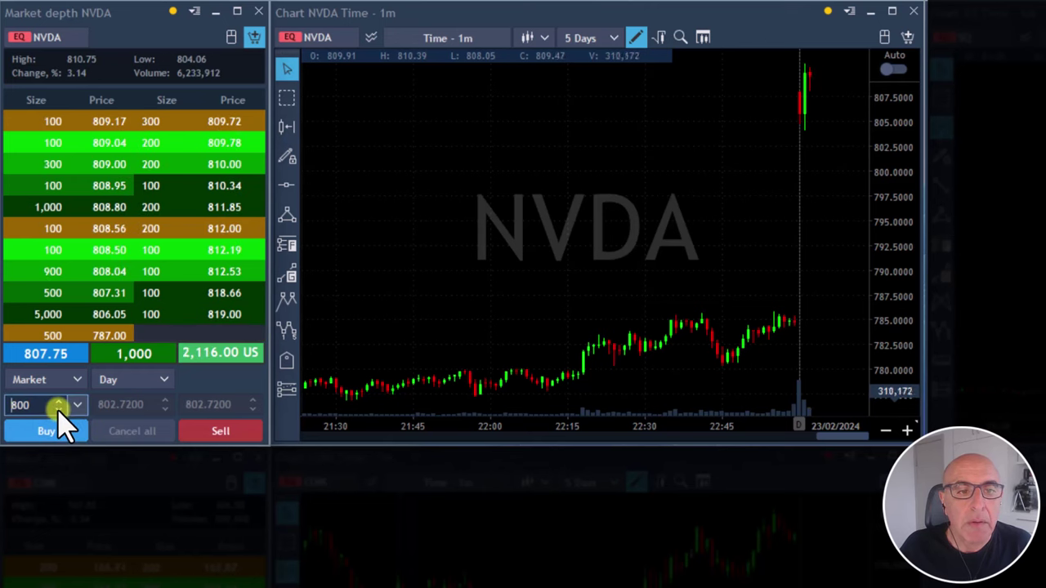
{"action": "left_click", "coordinate": [59, 409]}
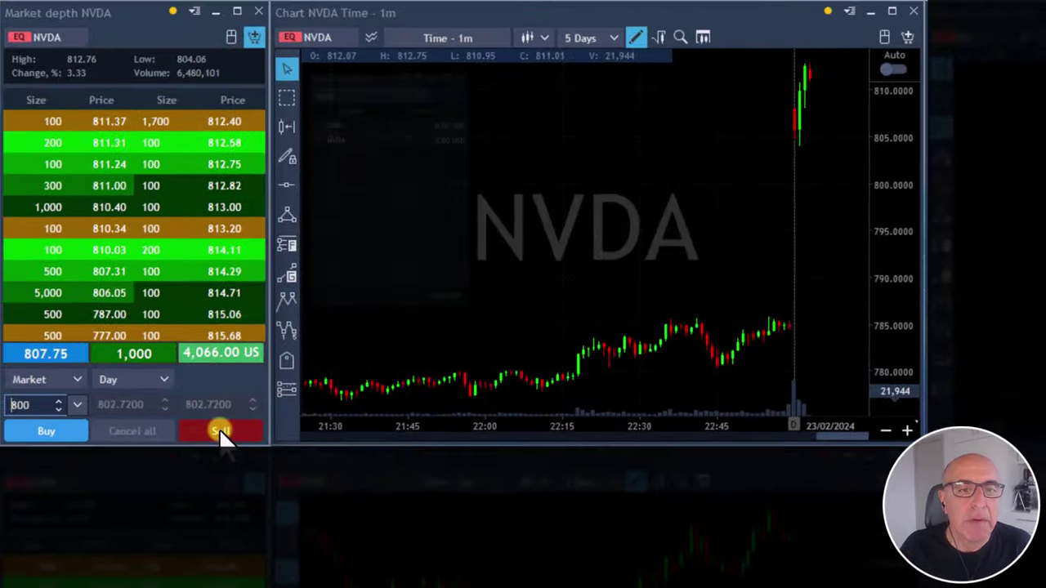
{"action": "left_click", "coordinate": [191, 420]}
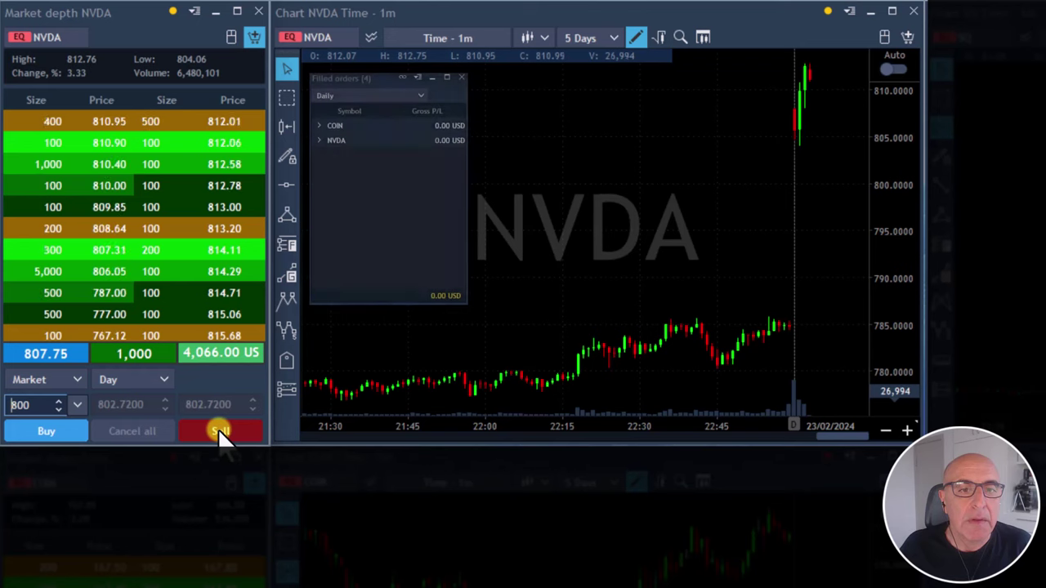
{"action": "left_click", "coordinate": [221, 433]}
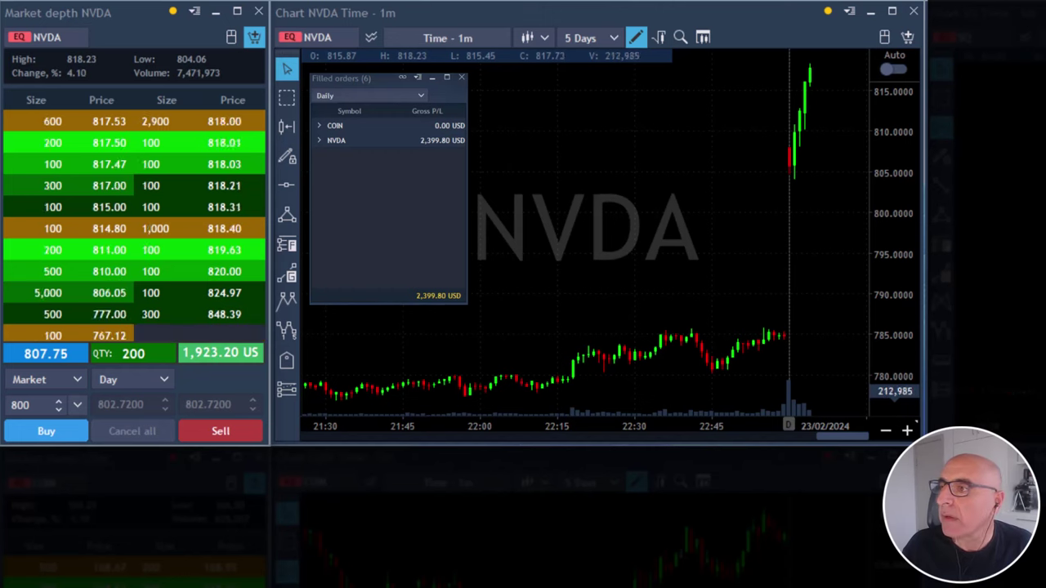
Step: Sell 150 NVDA shares at market, then buy 2000 SQ shares at market
{"action": "double_click", "coordinate": [31, 405]}
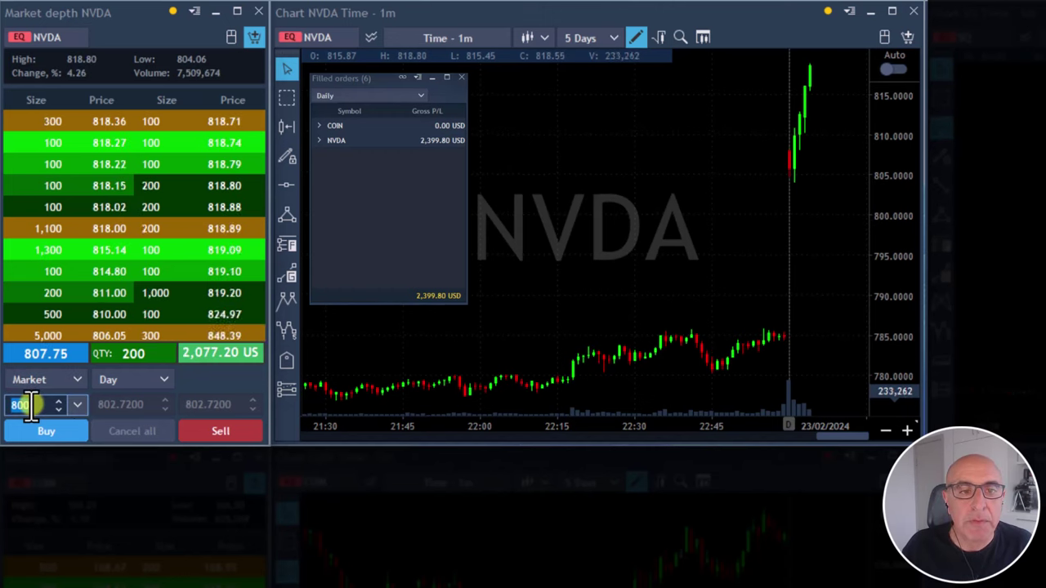
{"action": "type", "text": "150"}
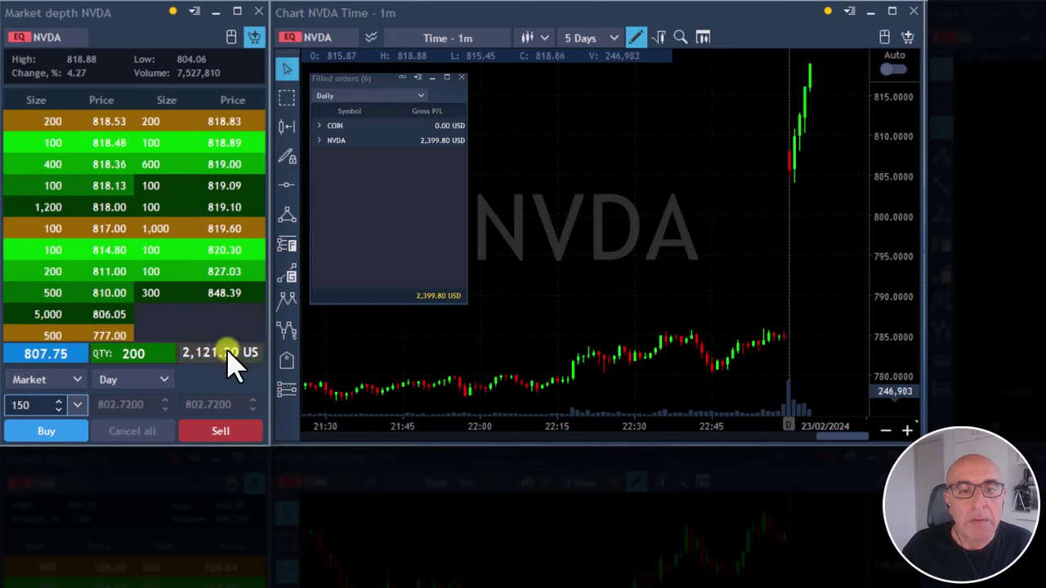
{"action": "left_click", "coordinate": [224, 429]}
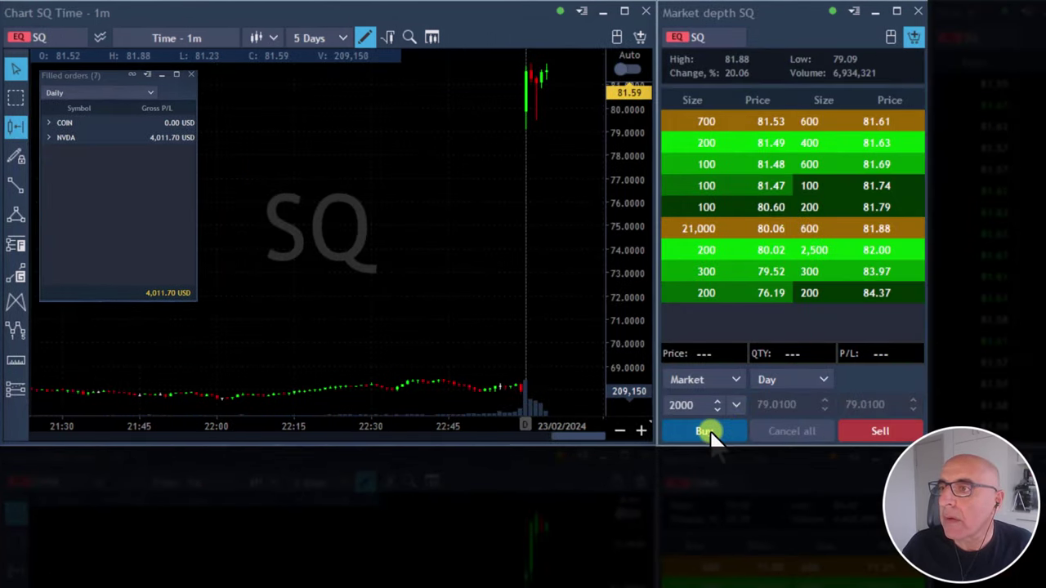
{"action": "left_click", "coordinate": [706, 432]}
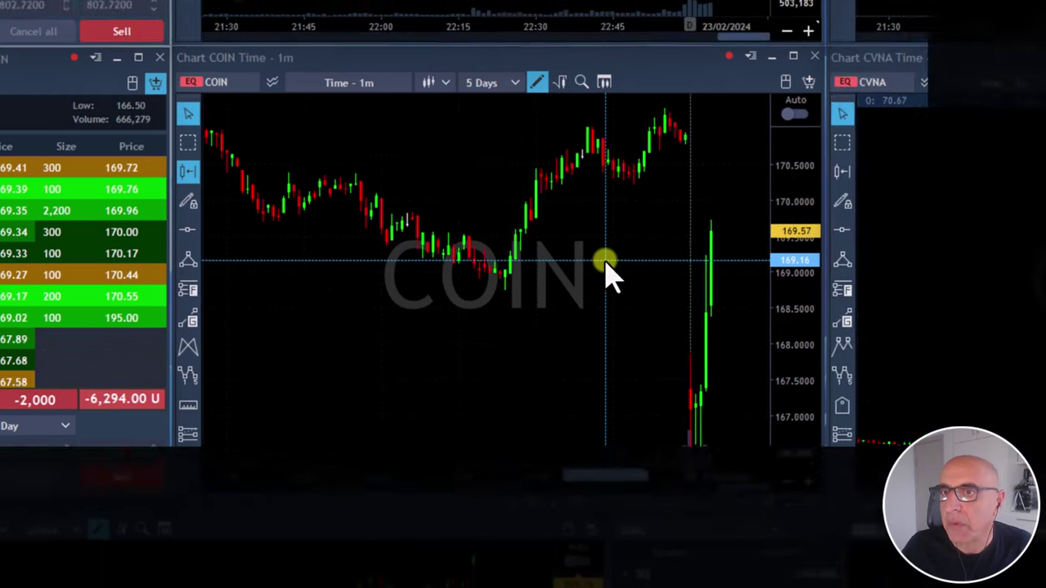
Step: Sell 1800 SQ shares at market from the SQ market depth
{"action": "left_click", "coordinate": [880, 433]}
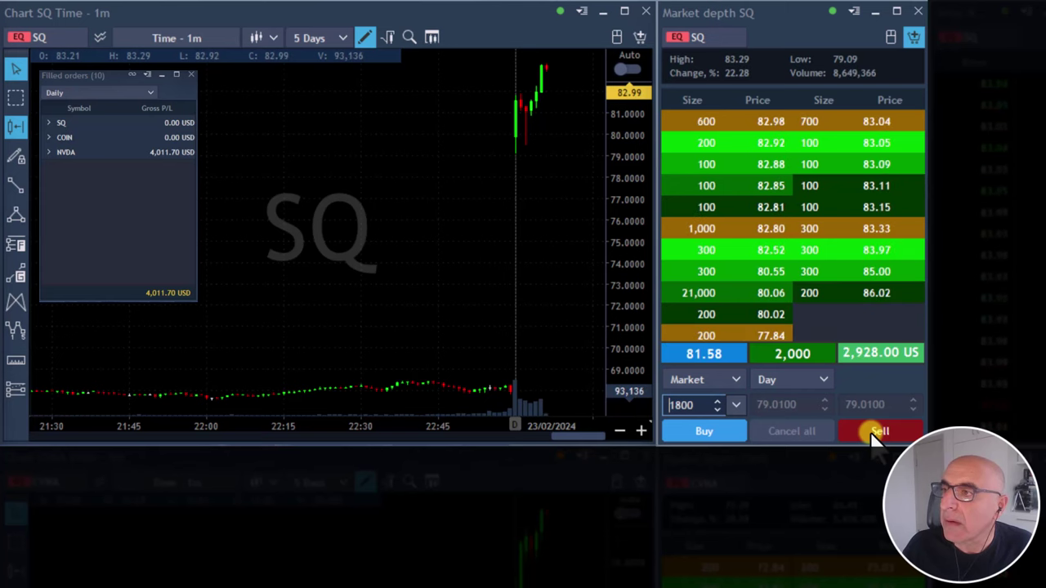
{"action": "left_click", "coordinate": [866, 431]}
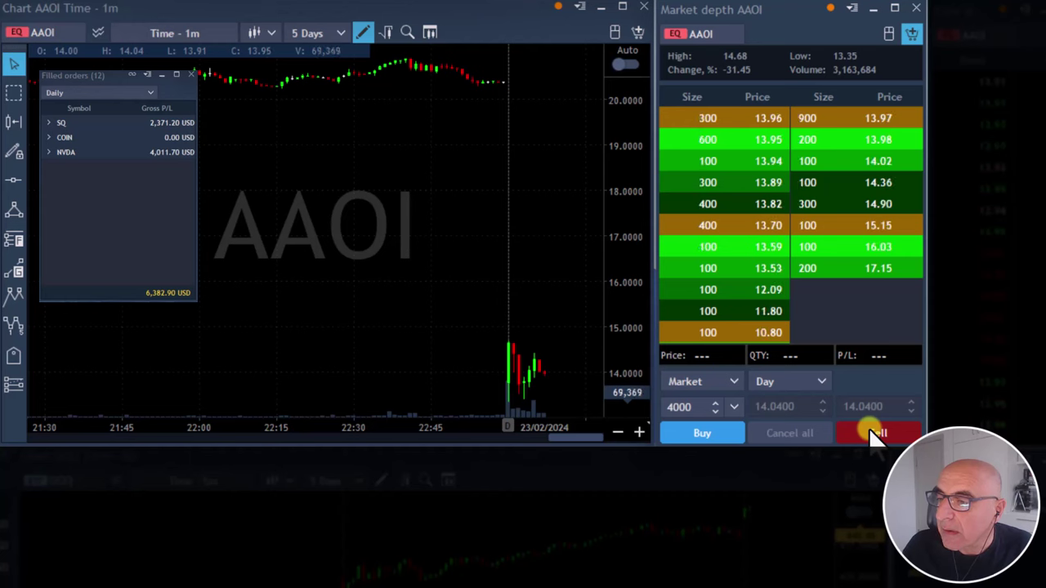
Step: Short 4000 AAOI shares, then 2000 more using the preset quantity list
{"action": "left_click", "coordinate": [873, 434]}
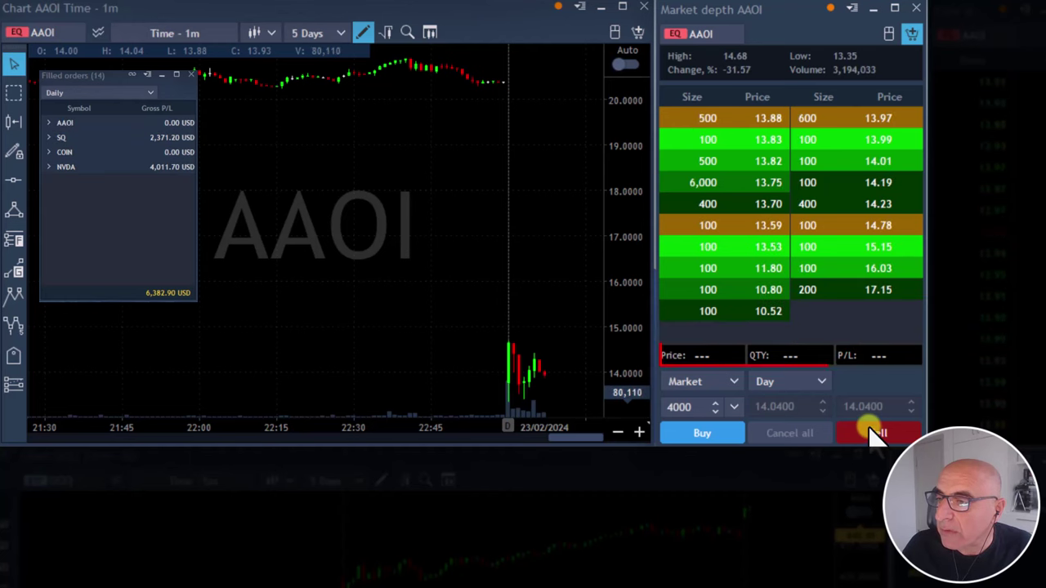
{"action": "left_click", "coordinate": [736, 407]}
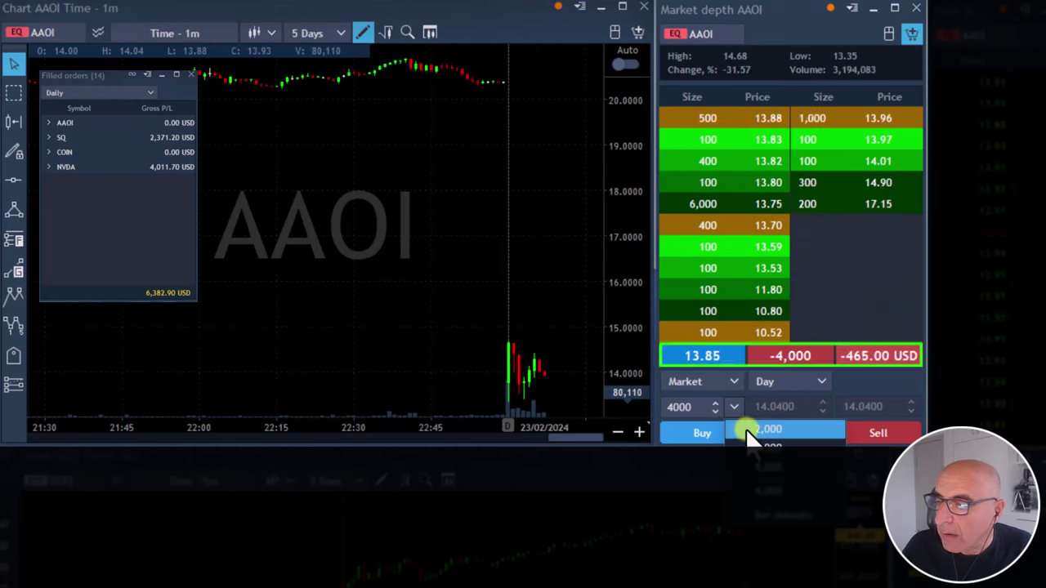
{"action": "left_click", "coordinate": [747, 431]}
{"action": "left_click", "coordinate": [866, 433]}
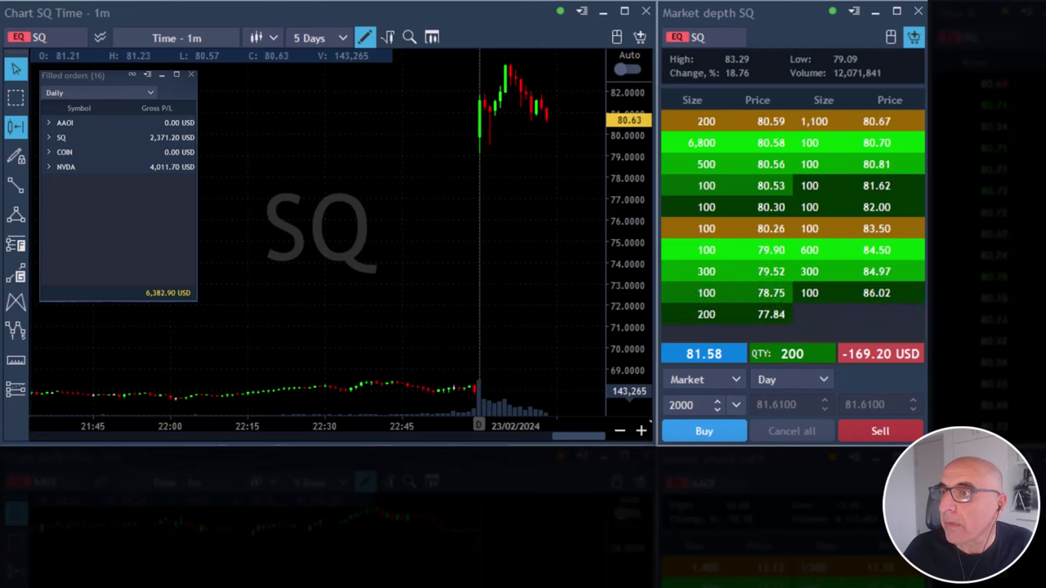
Step: Set the SQ quantity to 200 and sell the remaining shares
{"action": "double_click", "coordinate": [701, 405]}
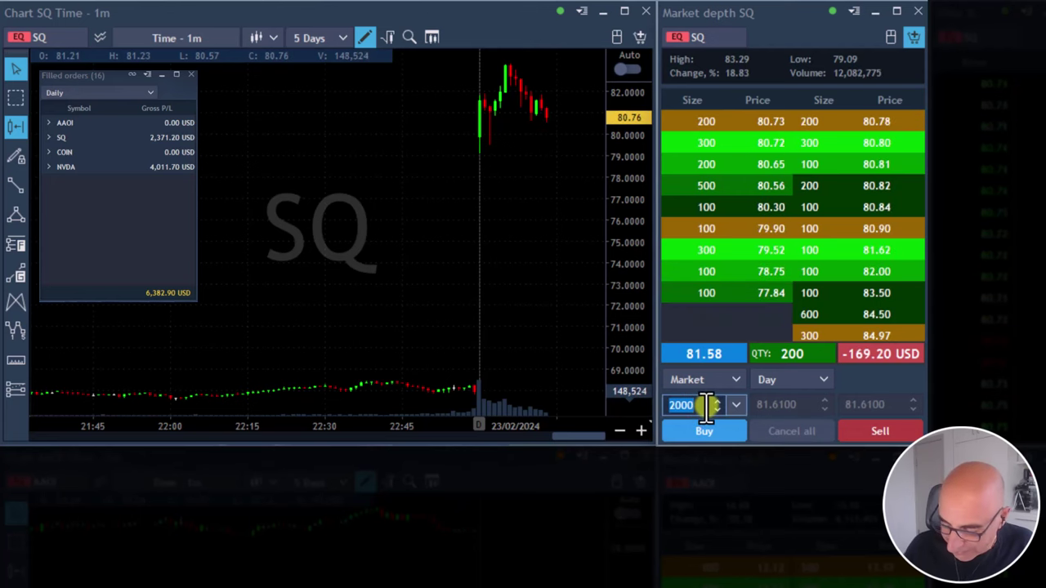
{"action": "type", "text": "200"}
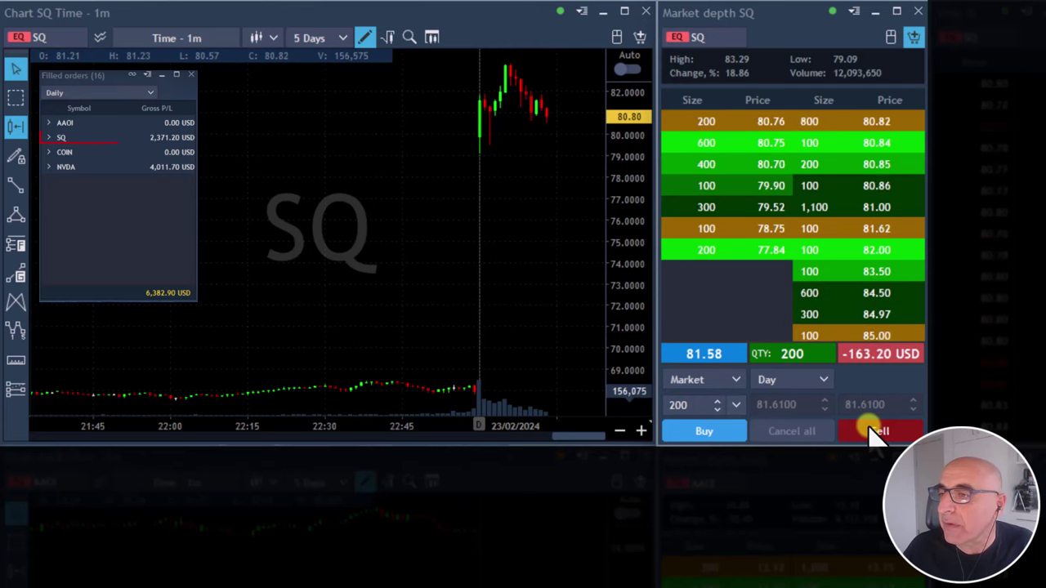
{"action": "left_click", "coordinate": [873, 433]}
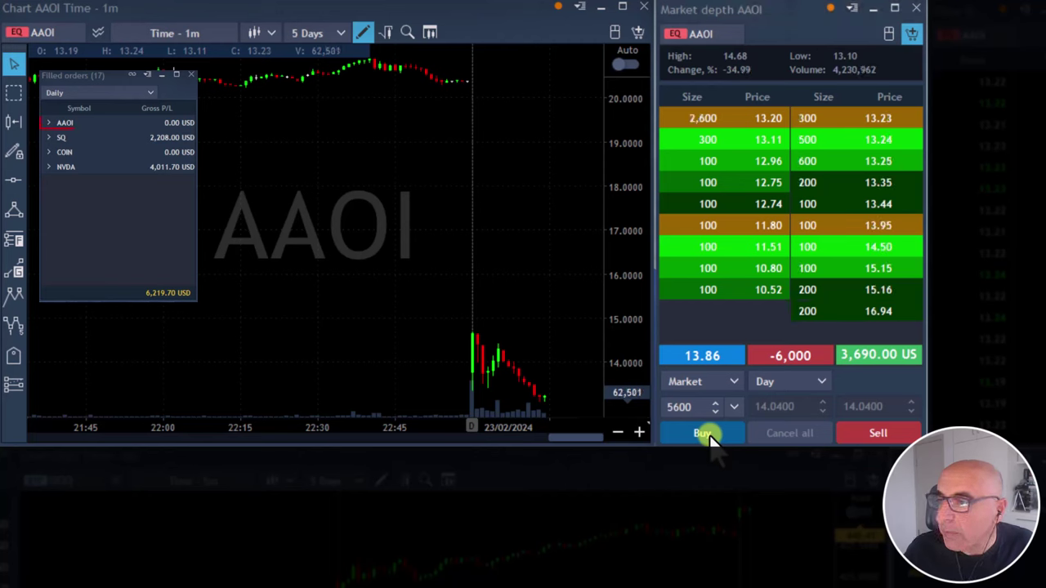
Step: Buy back 5600 AAOI shares, then 300 more at market
{"action": "left_click", "coordinate": [701, 434]}
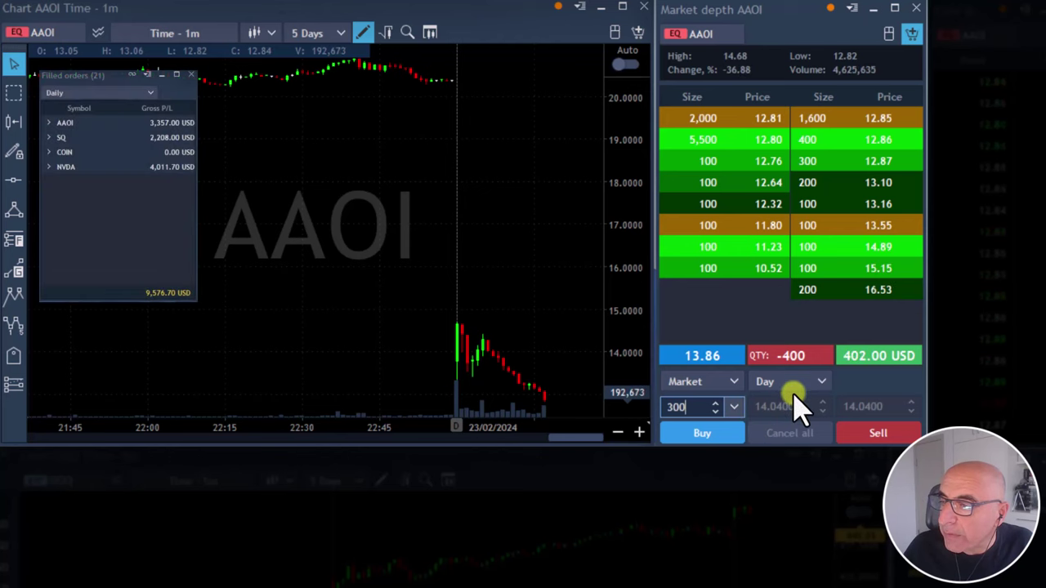
{"action": "left_click", "coordinate": [693, 434]}
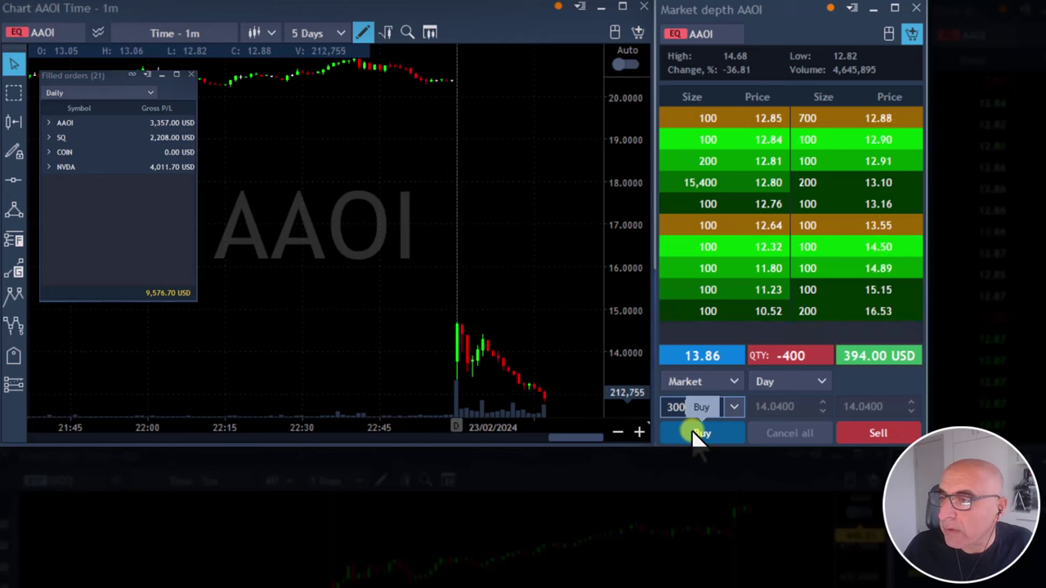
{"action": "left_click", "coordinate": [693, 433]}
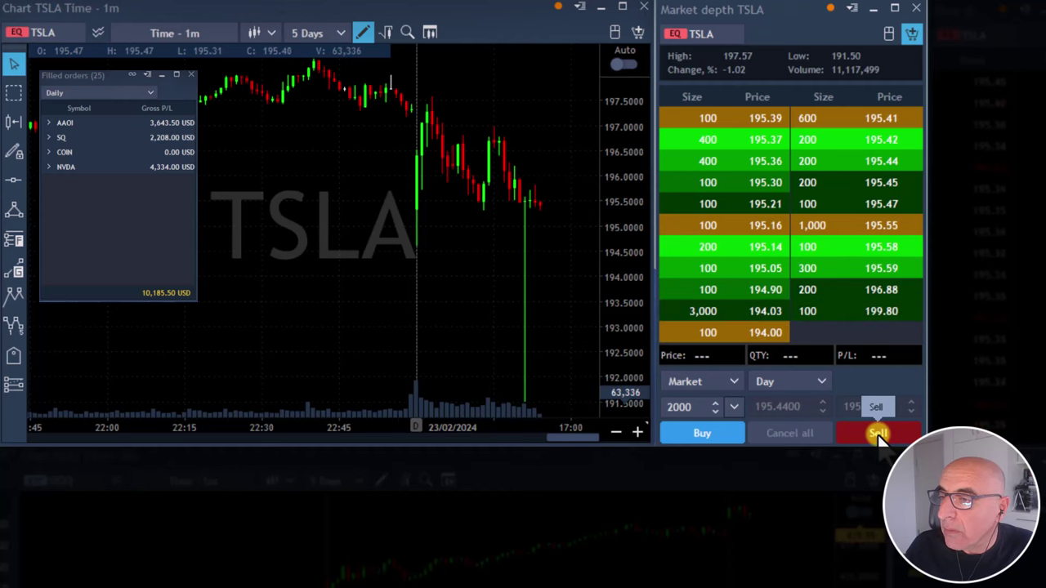
Step: Sell 2000 TSLA shares at market from the TSLA market depth
{"action": "left_click", "coordinate": [878, 435]}
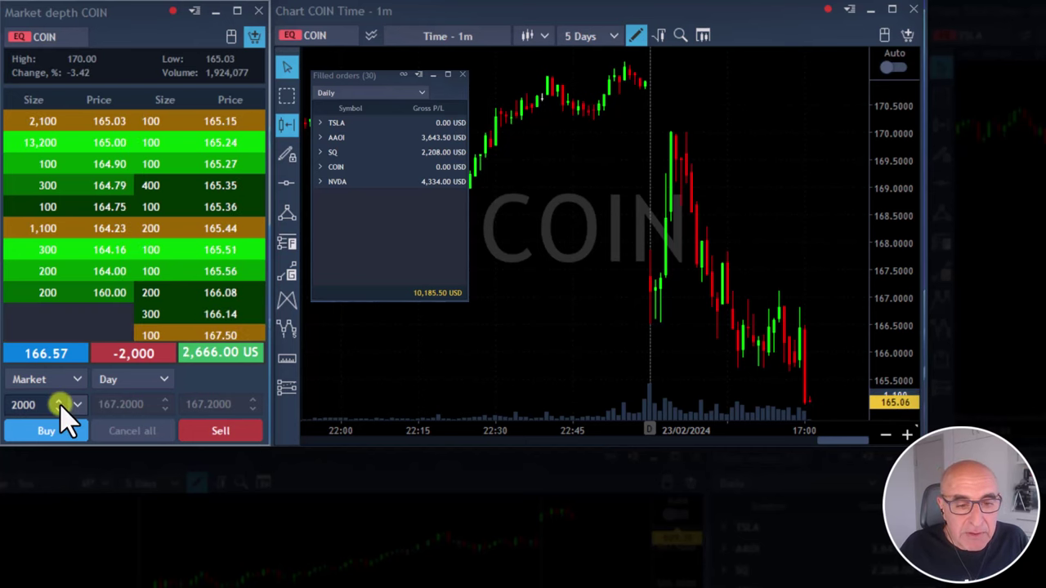
Step: Lower the COIN quantity to 1800 and buy back at market
{"action": "left_click", "coordinate": [58, 408]}
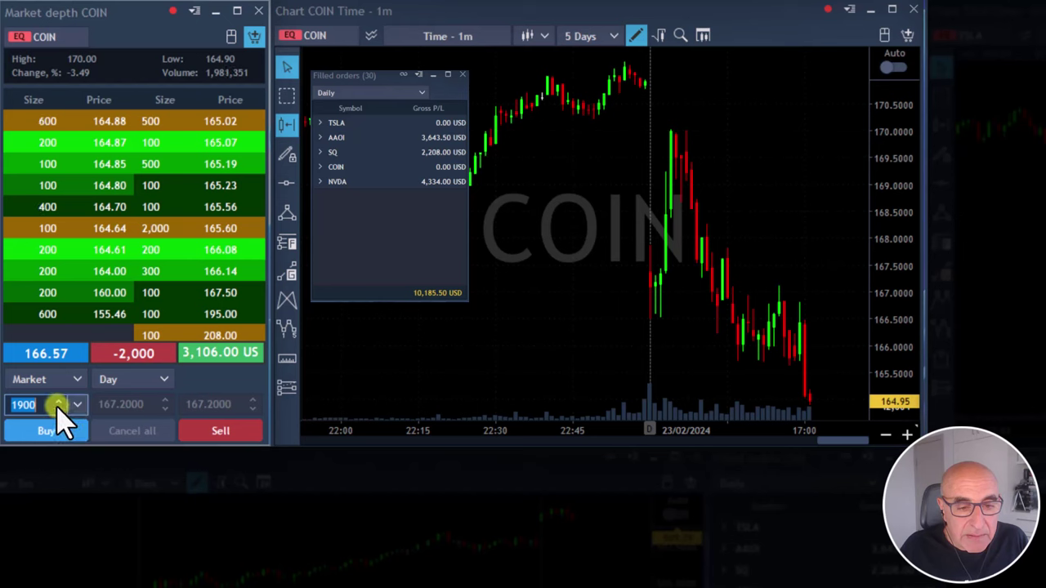
{"action": "left_click", "coordinate": [58, 410]}
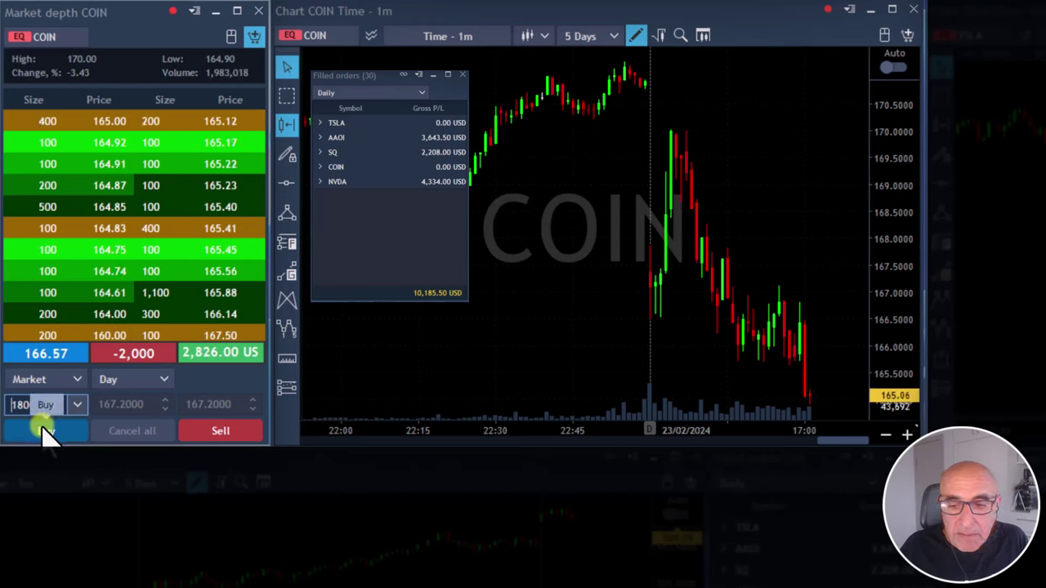
{"action": "left_click", "coordinate": [45, 432]}
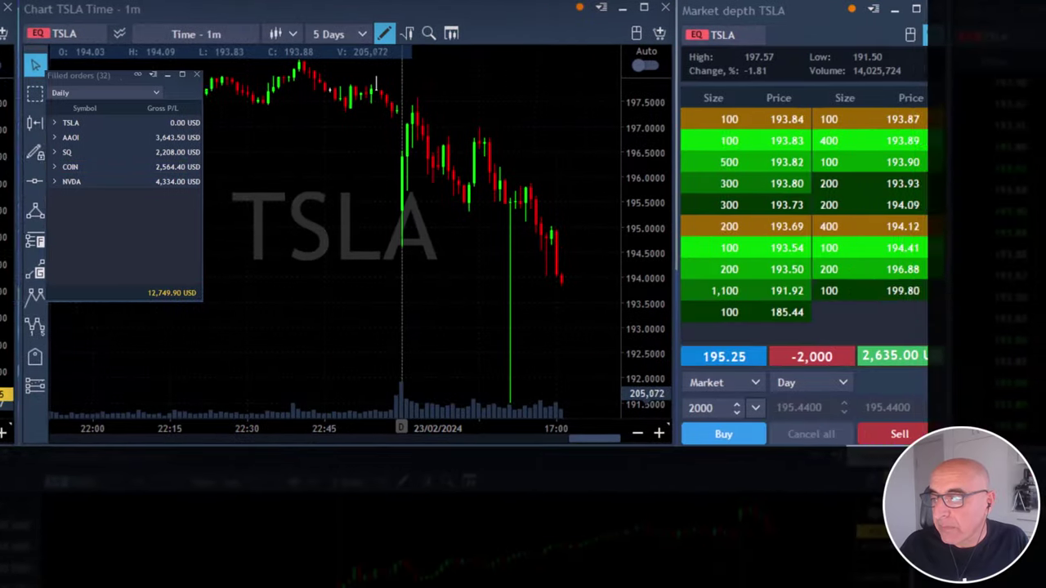
Step: Buy back 2000 NVDA shares at market from the NVDA market depth
{"action": "left_click", "coordinate": [737, 412]}
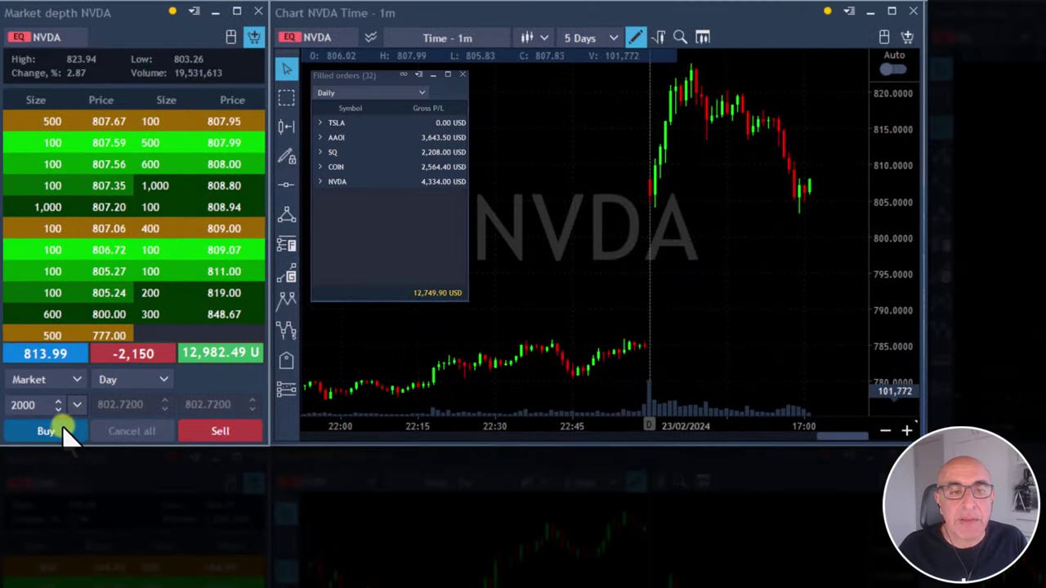
{"action": "left_click", "coordinate": [63, 431]}
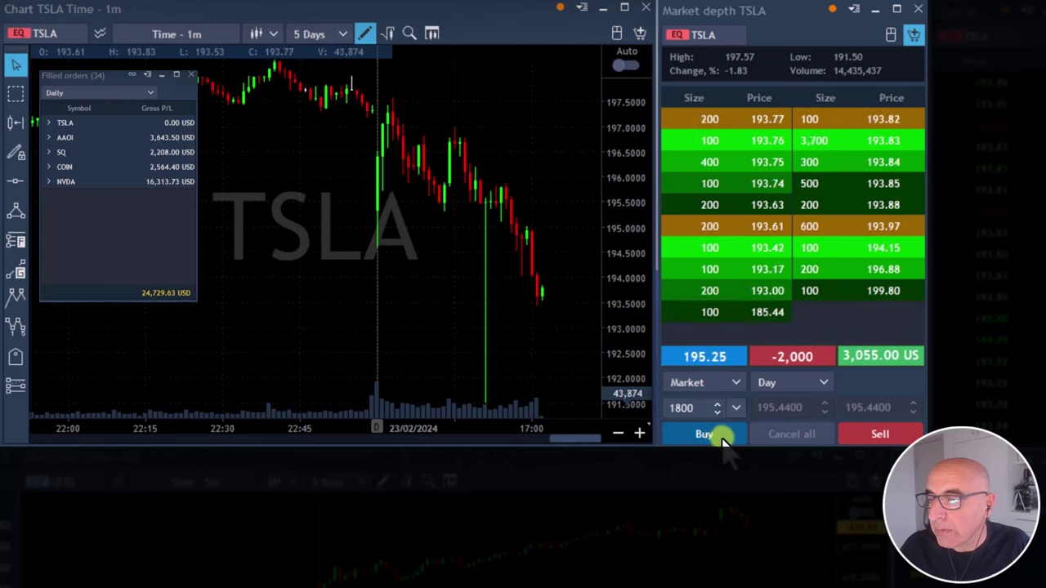
Step: Buy 1,800 TSLA from Market depth, booking 2,613.50 USD, and shrink the Filled orders panel
{"action": "left_click", "coordinate": [723, 439]}
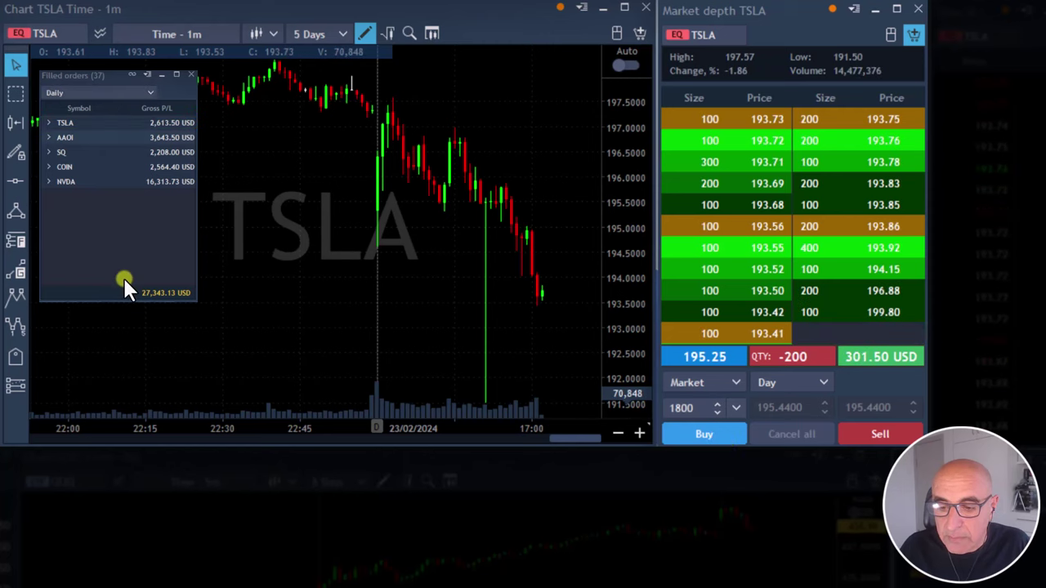
{"action": "left_click_drag", "start_coordinate": [115, 294], "coordinate": [114, 235]}
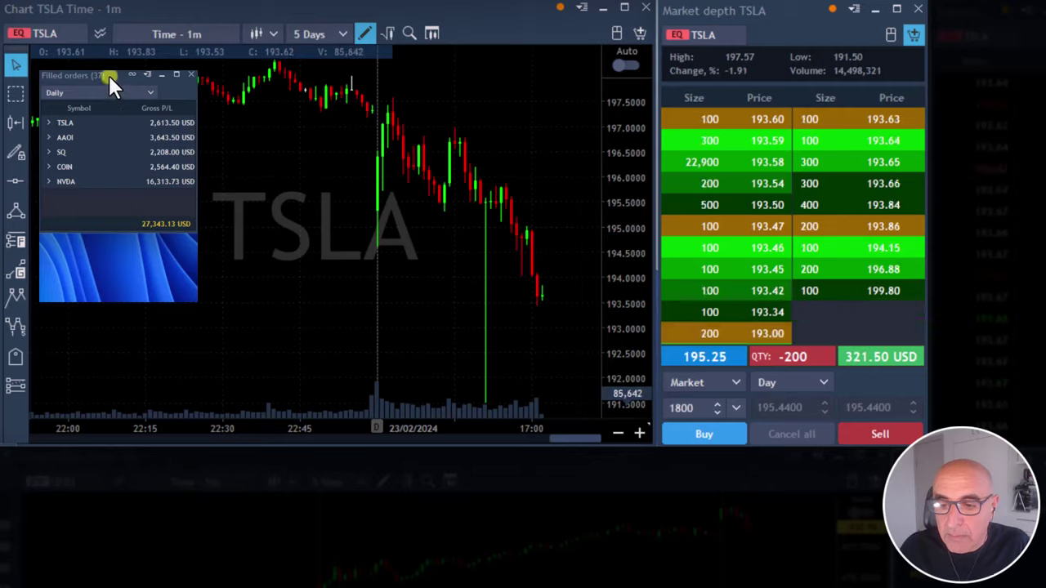